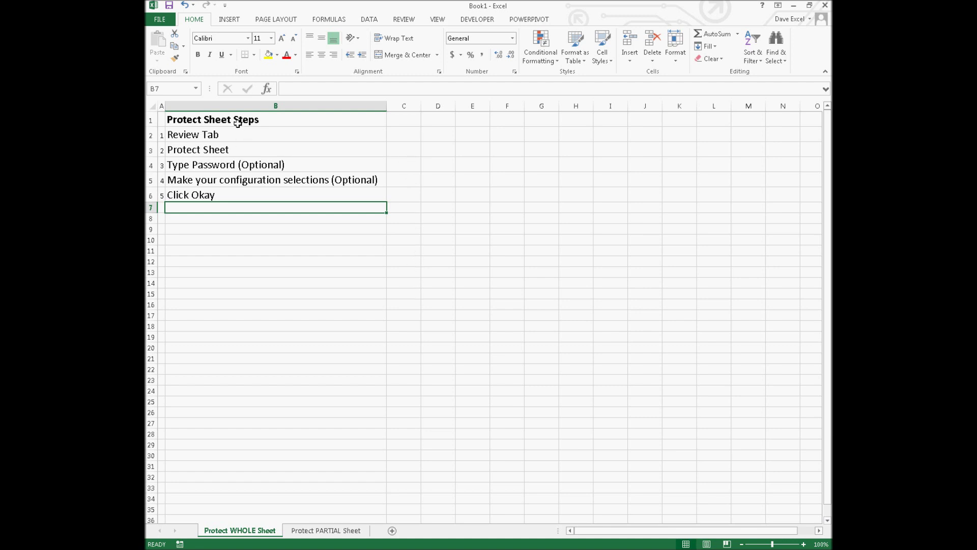
# - Switch the ribbon to the Review tab to reach the sheet protection tools
pyautogui.click(412, 17)
# - Protect the Protect WHOLE Sheet worksheet, entering a password and confirming it
pyautogui.click(469, 51)
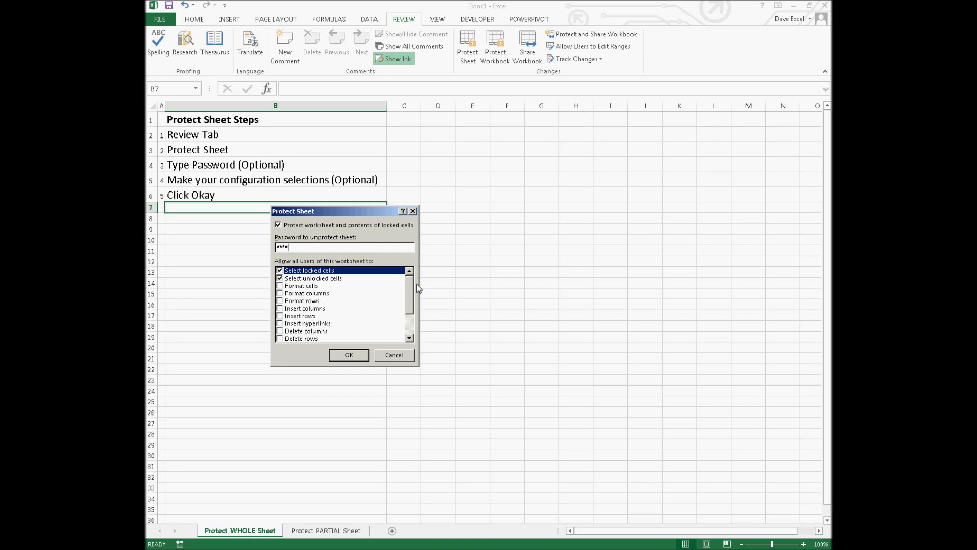
pyautogui.moveTo(411, 283)
pyautogui.mouseDown()
pyautogui.moveTo(412, 314)
pyautogui.moveTo(412, 286)
pyautogui.mouseUp()
pyautogui.click(349, 355)
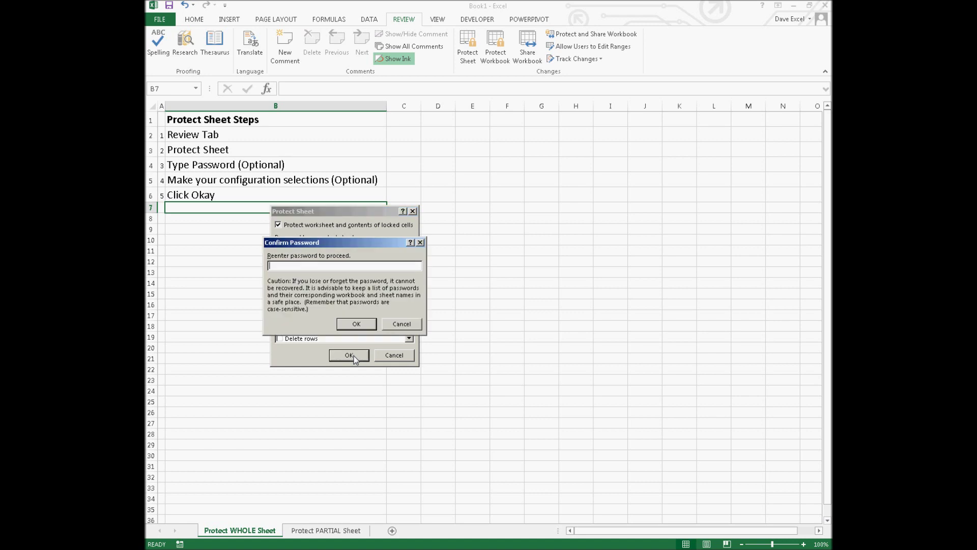
pyautogui.write('***')
pyautogui.click(357, 324)
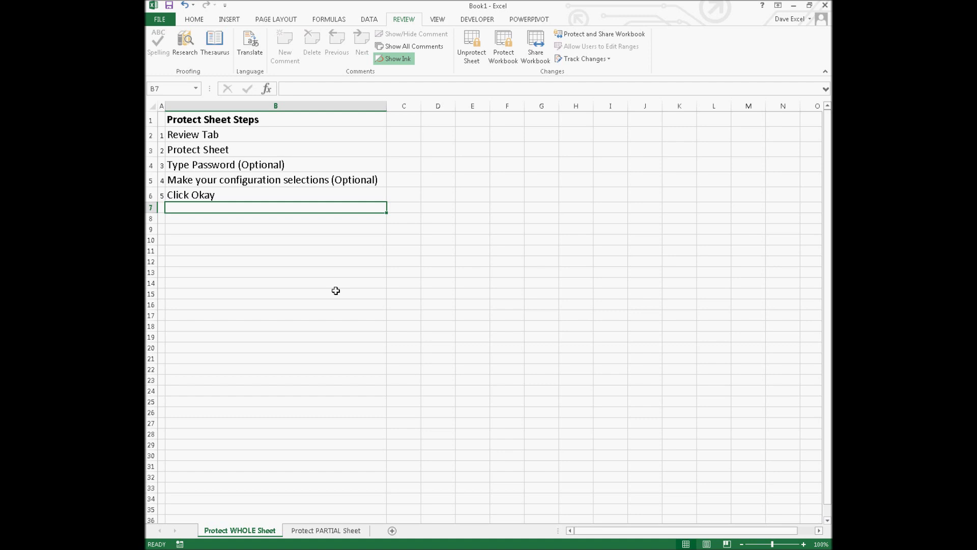
pyautogui.click(333, 165)
pyautogui.click(416, 239)
pyautogui.click(603, 207)
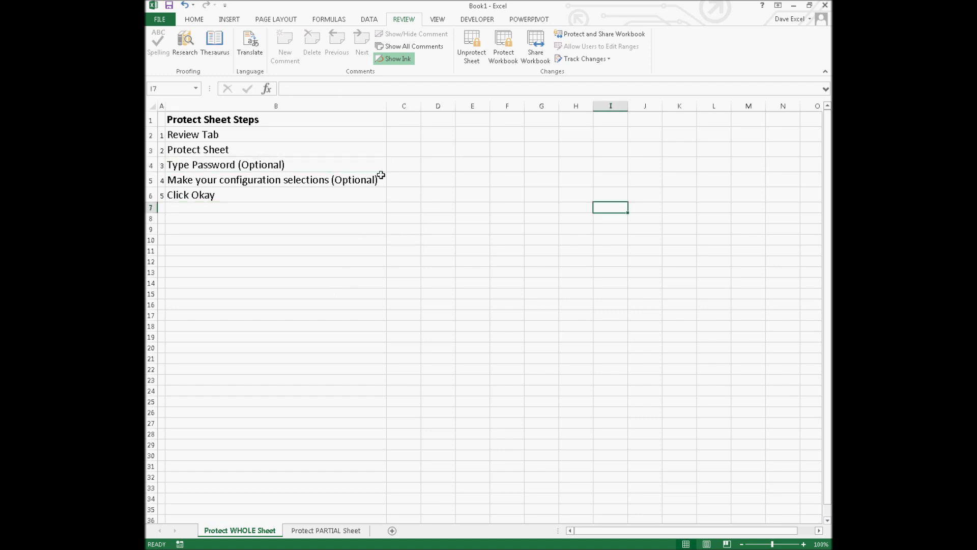
pyautogui.click(354, 170)
pyautogui.click(216, 135)
pyautogui.click(244, 119)
pyautogui.click(252, 164)
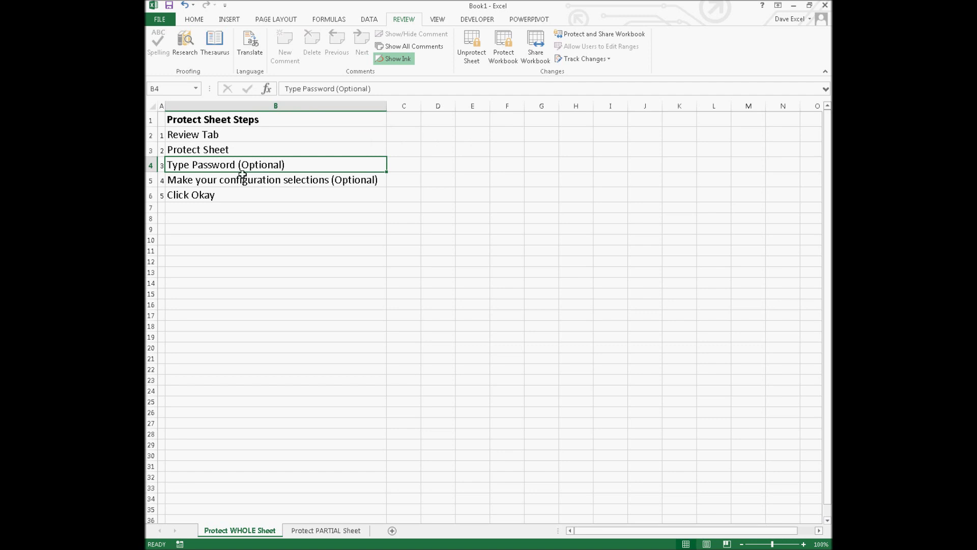
pyautogui.press('Delete')
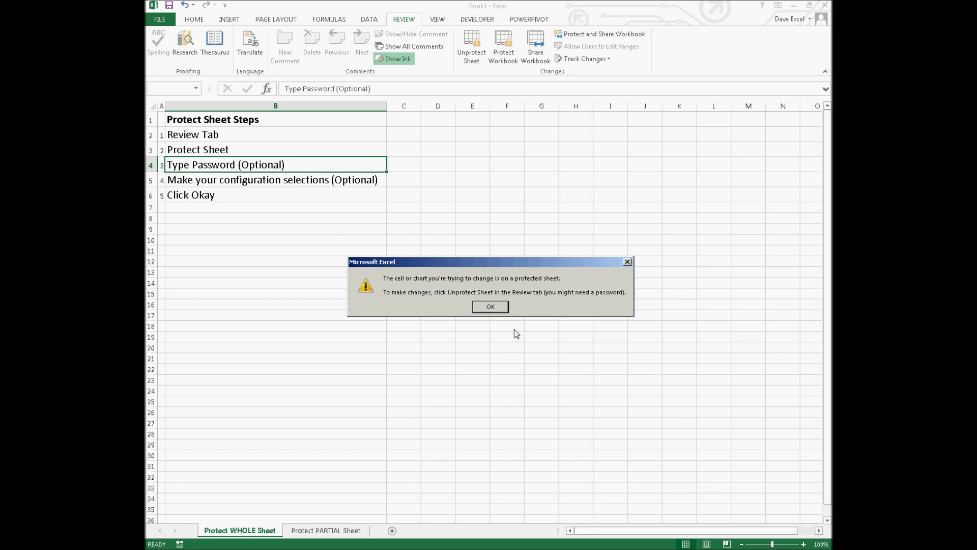
pyautogui.click(505, 306)
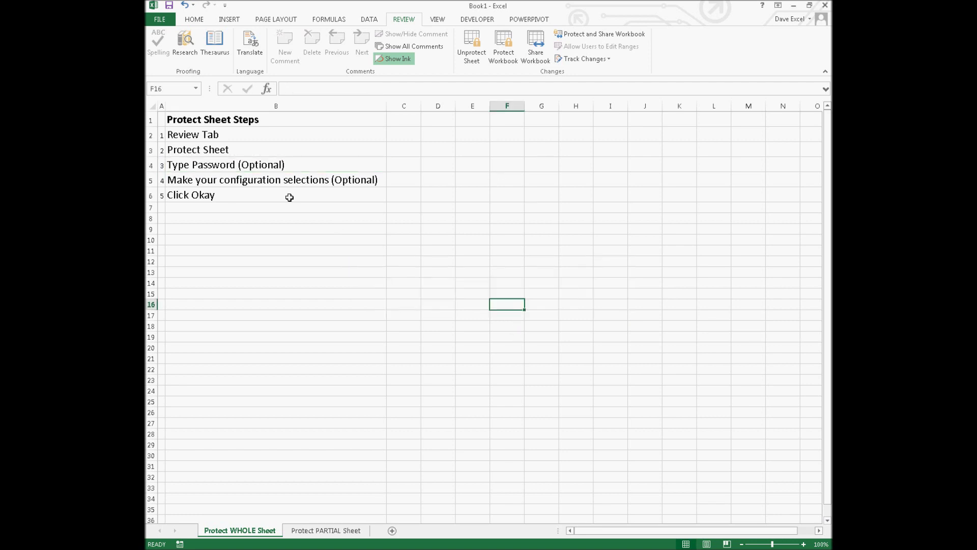
pyautogui.click(286, 151)
# - Unprotect the sheet by entering its password
pyautogui.click(478, 58)
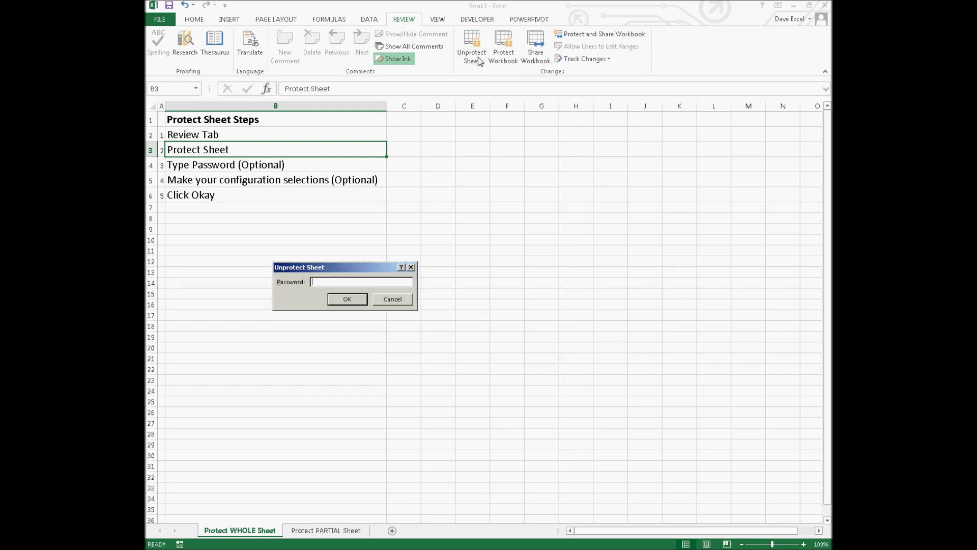
pyautogui.write('1234')
pyautogui.press('Return')
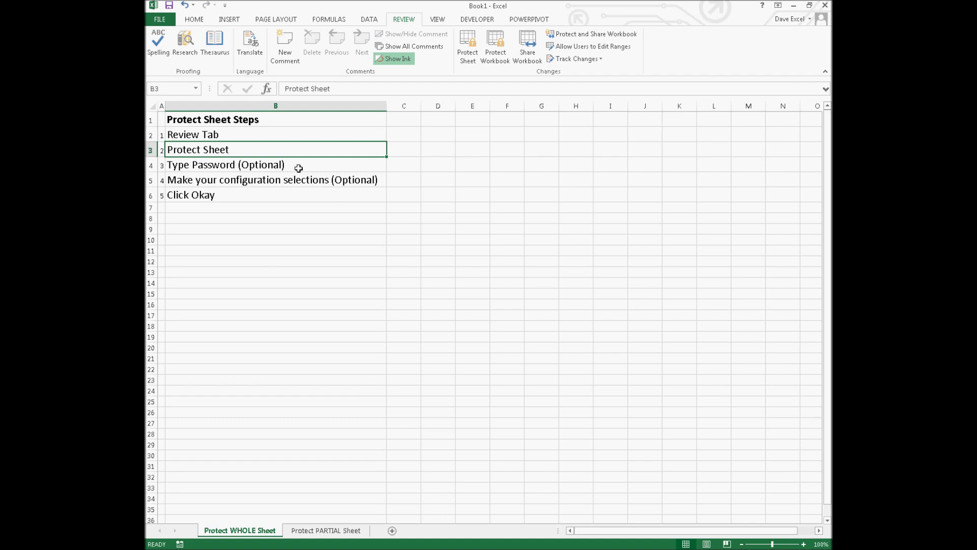
# - Narrow column B and enter the test text 'sadflkdjfalsdfk' in cell C5
pyautogui.click(297, 200)
pyautogui.click(399, 178)
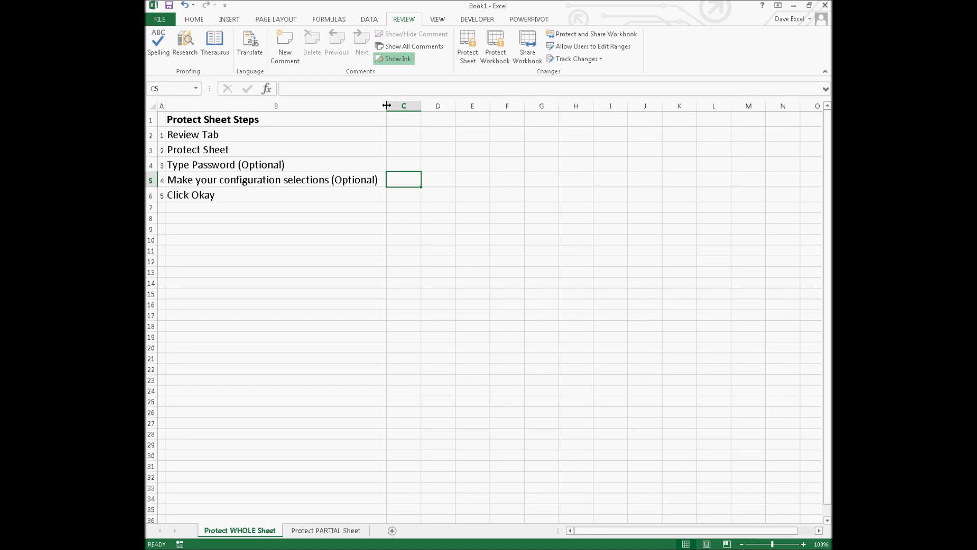
pyautogui.moveTo(387, 105); pyautogui.dragTo(286, 105)
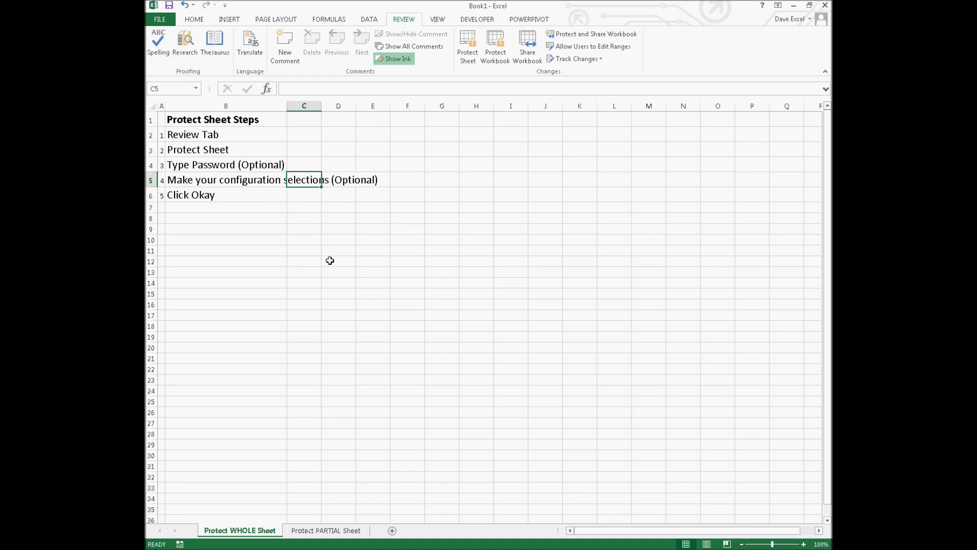
pyautogui.write('sadflkdjfalsdfk')
pyautogui.press('Return')
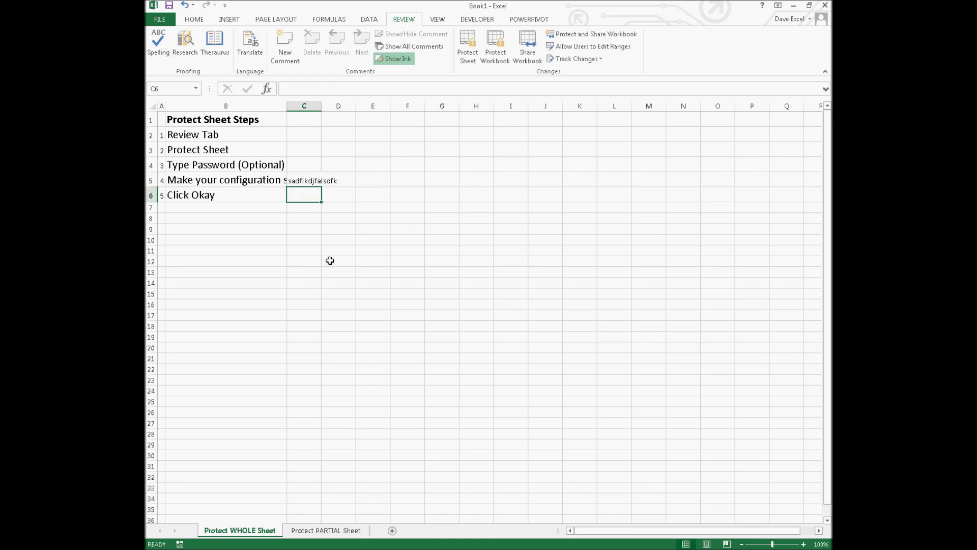
pyautogui.click(220, 179)
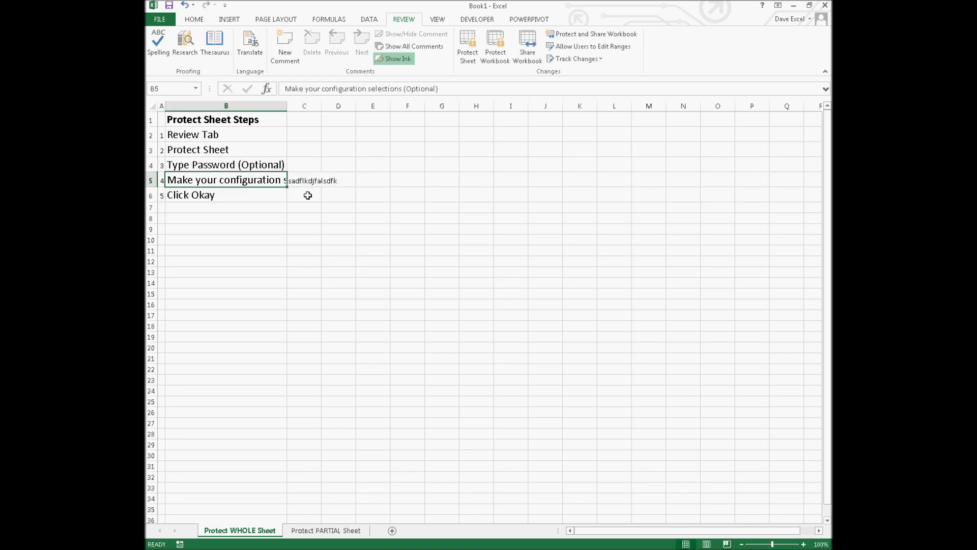
pyautogui.click(309, 190)
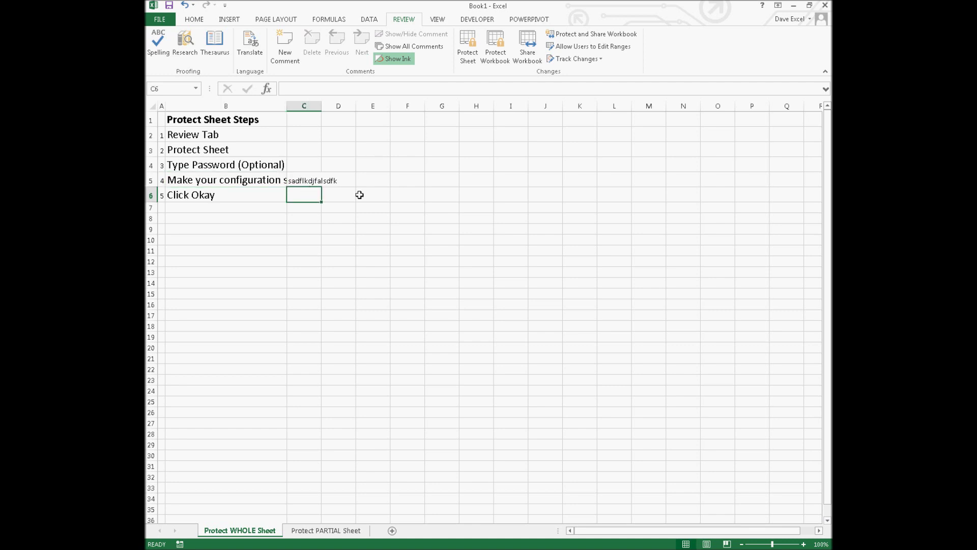
# - Re-protect Protect WHOLE Sheet with a password, confirming the re-entered password
pyautogui.click(468, 56)
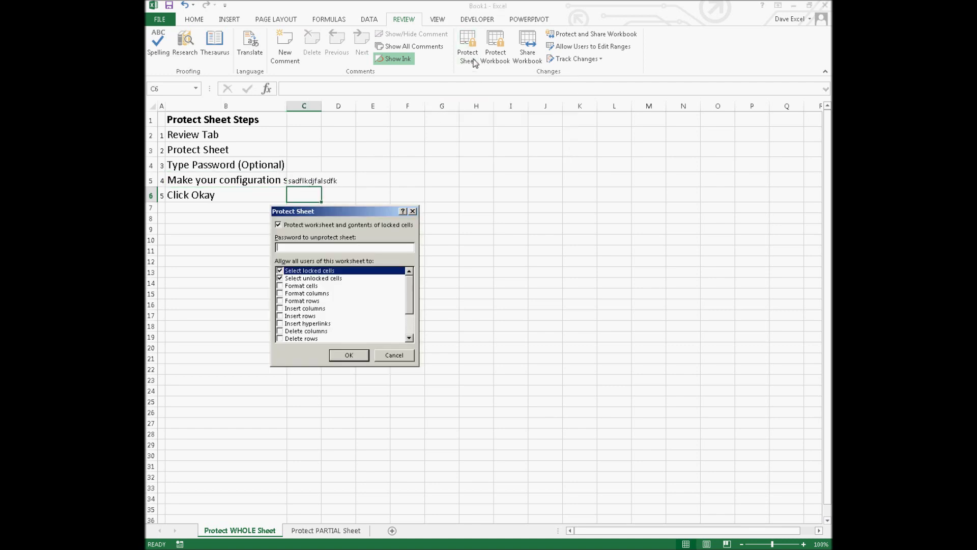
pyautogui.write('****')
pyautogui.click(350, 356)
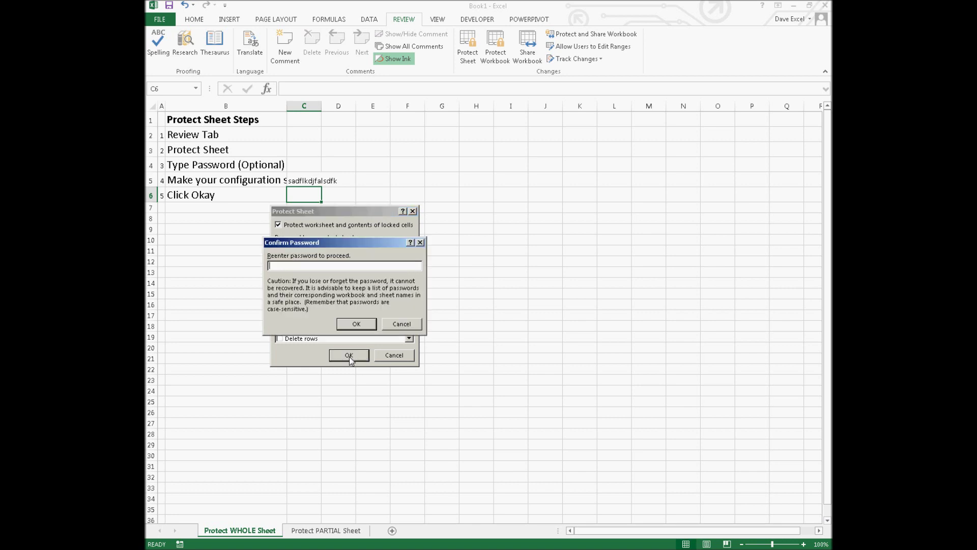
pyautogui.click(356, 325)
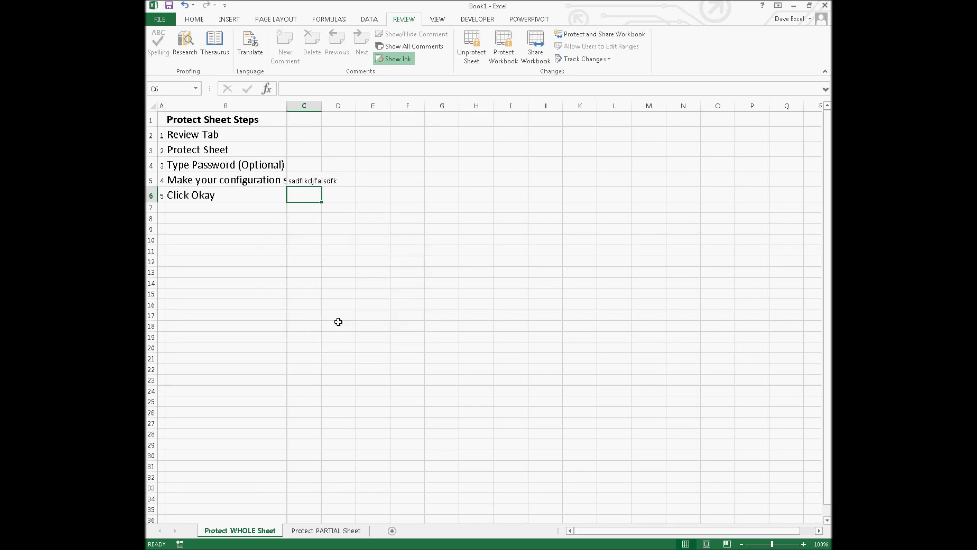
# - Check B5's full text in the expanded formula bar, then move to Protect PARTIAL Sheet
pyautogui.click(218, 179)
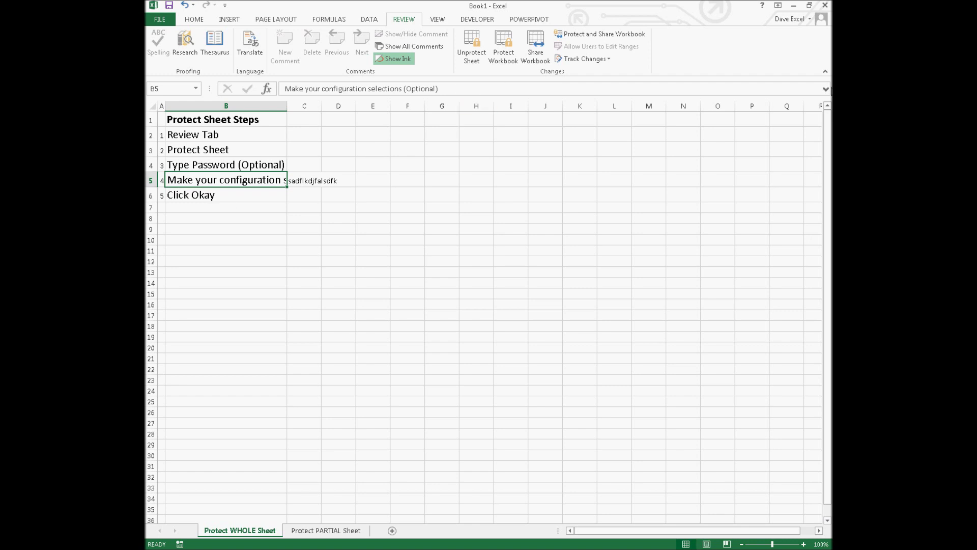
pyautogui.click(825, 89)
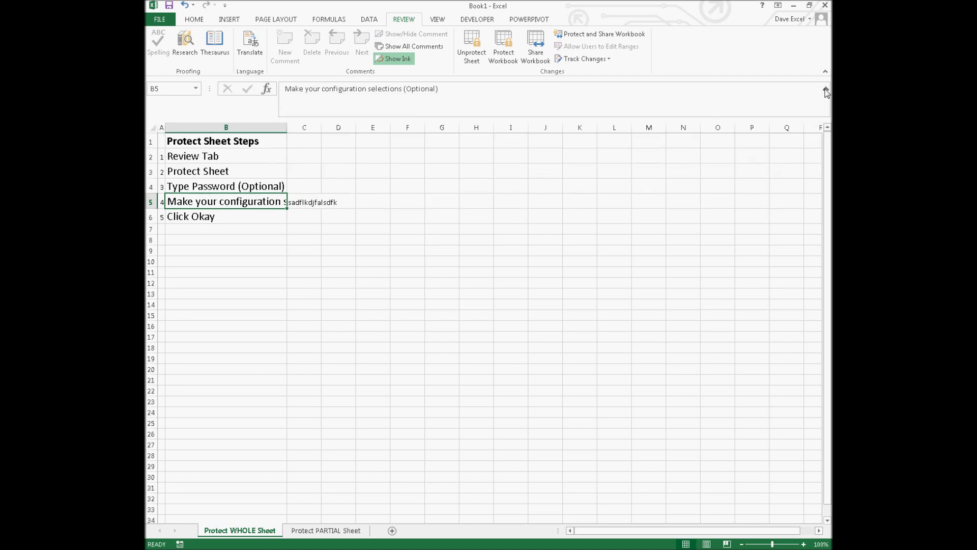
pyautogui.click(826, 89)
pyautogui.click(304, 197)
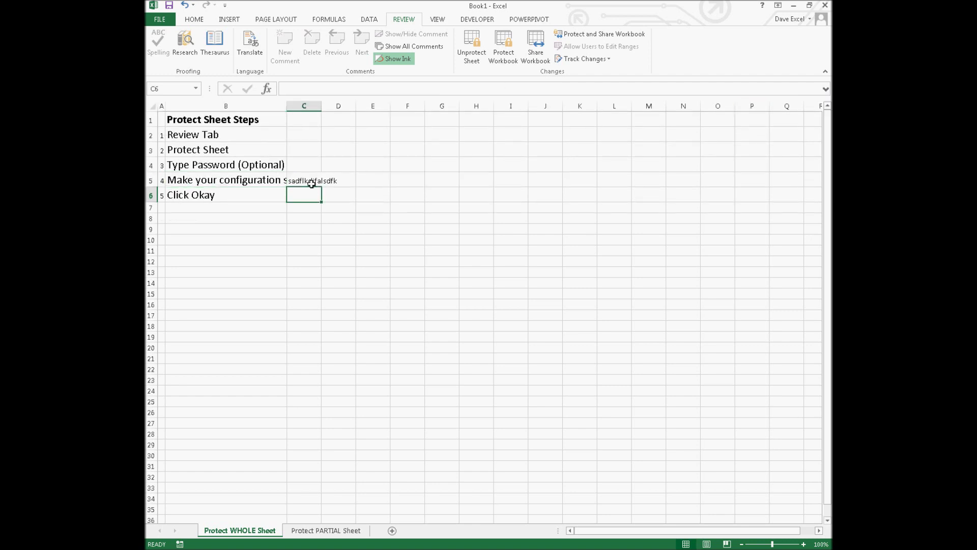
pyautogui.click(331, 530)
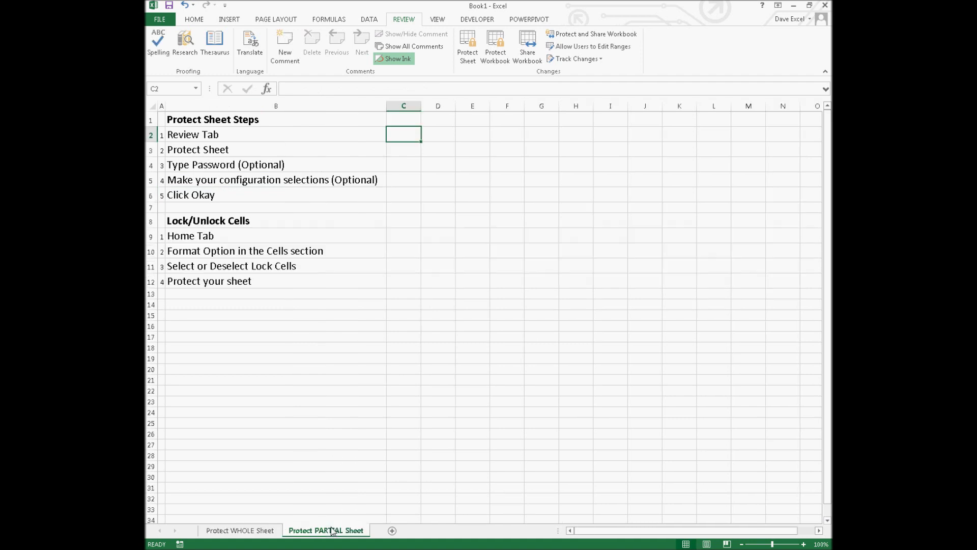
# - Select B13, show the Home tab formatting commands, and pick a column D cell
pyautogui.click(213, 294)
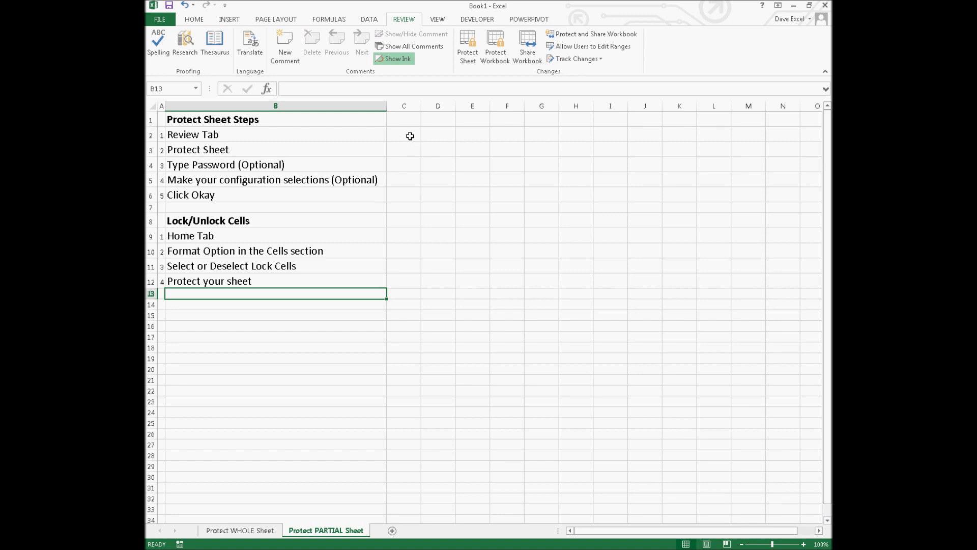
pyautogui.click(203, 20)
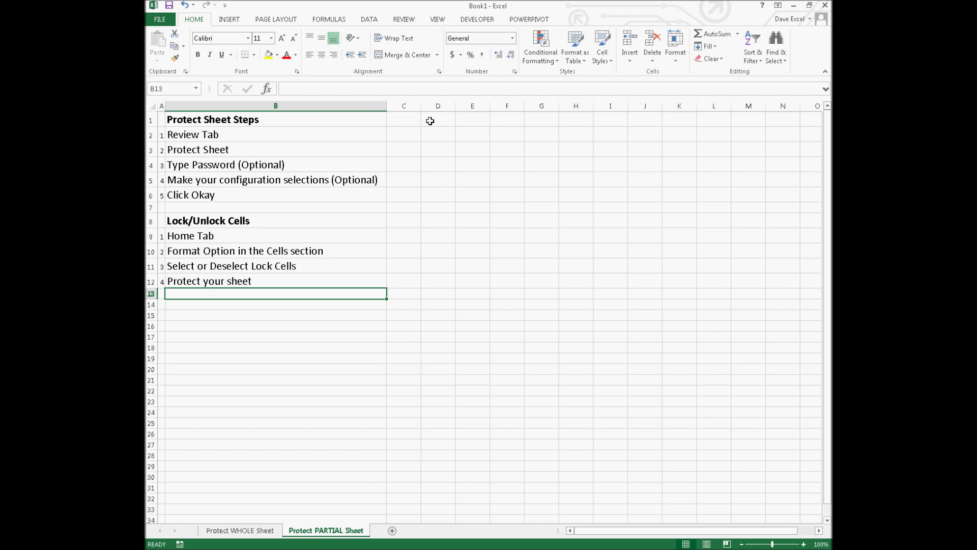
pyautogui.click(435, 135)
# - Select D2:D6 and unlock them with Format > Lock Cell
pyautogui.click(438, 182)
pyautogui.moveTo(437, 194); pyautogui.dragTo(440, 136)
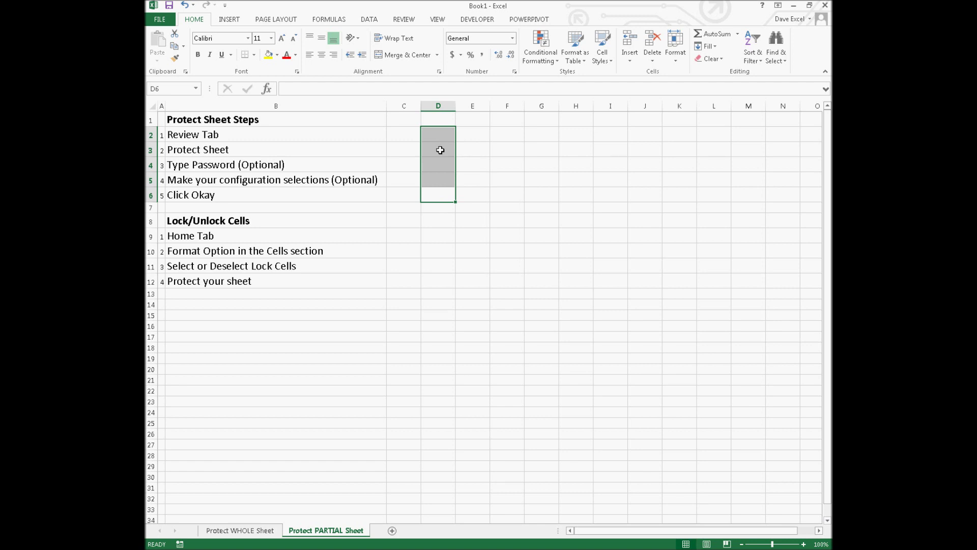
pyautogui.click(676, 60)
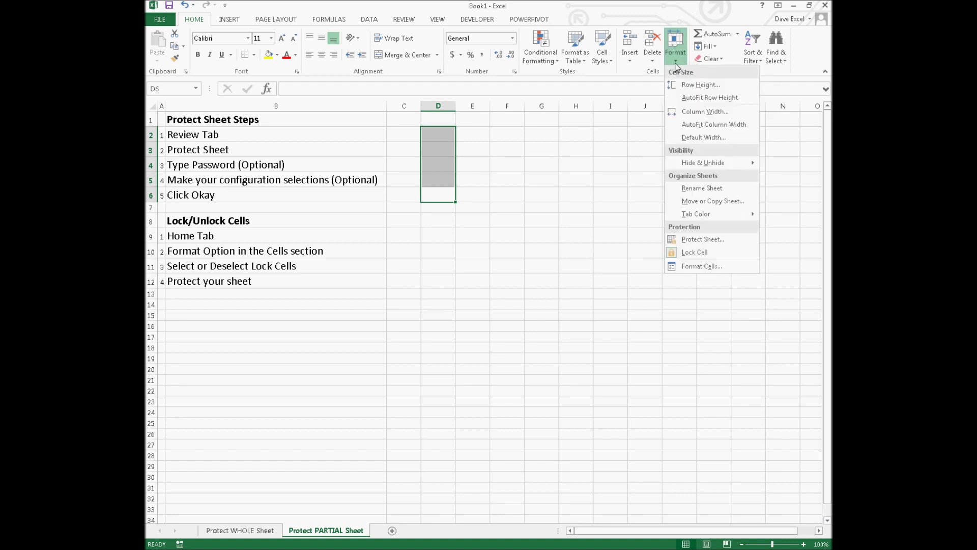
pyautogui.click(691, 252)
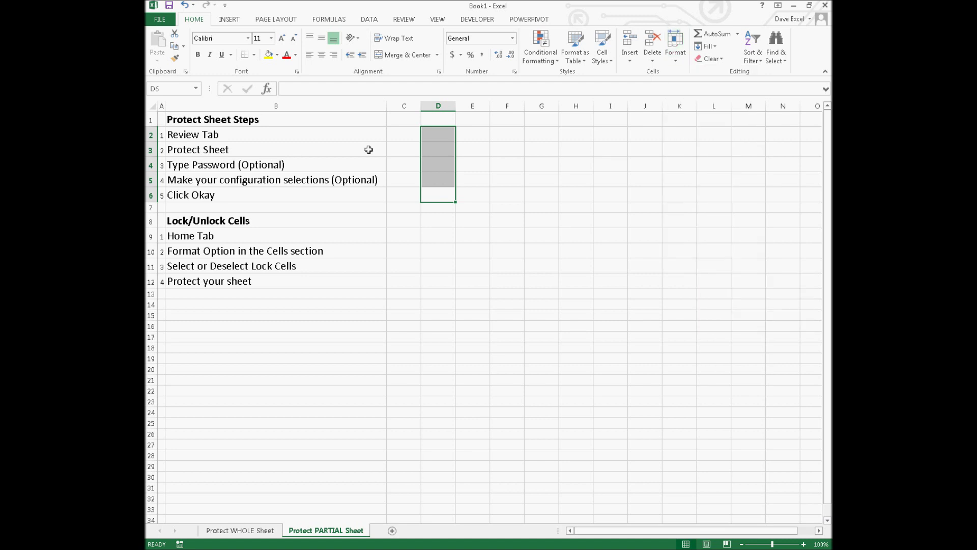
# - Reselect D2:D6 and recheck the Format menu to verify they are unlocked
pyautogui.click(334, 140)
pyautogui.moveTo(444, 136); pyautogui.dragTo(450, 193)
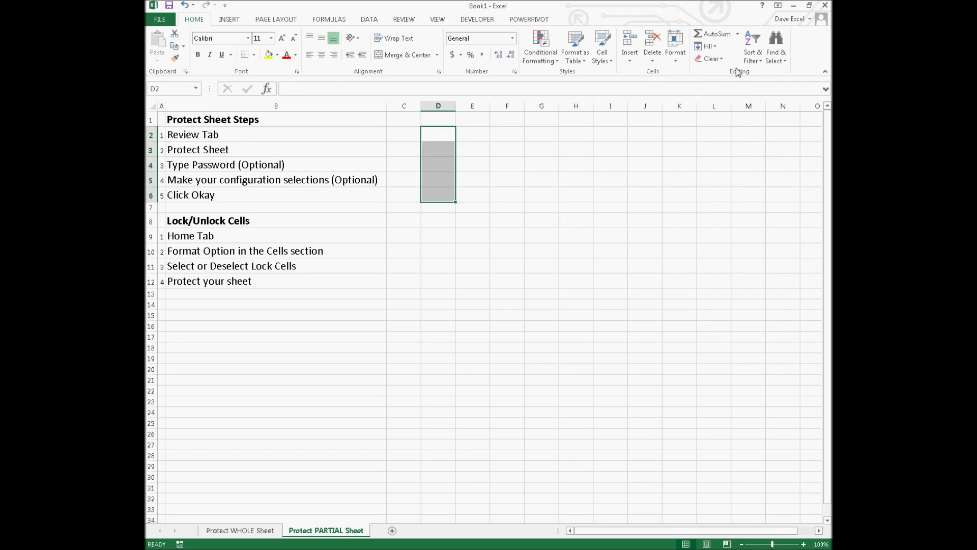
pyautogui.click(675, 61)
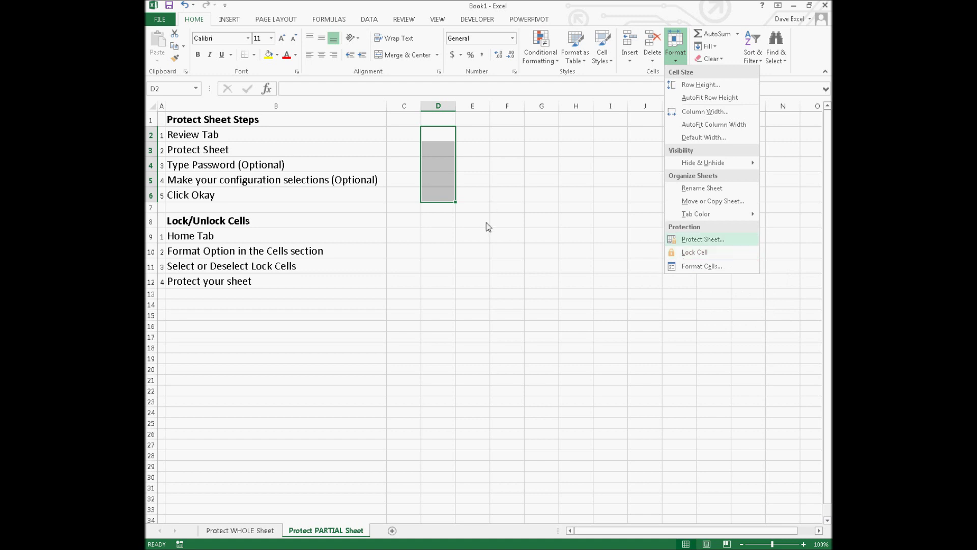
pyautogui.click(464, 162)
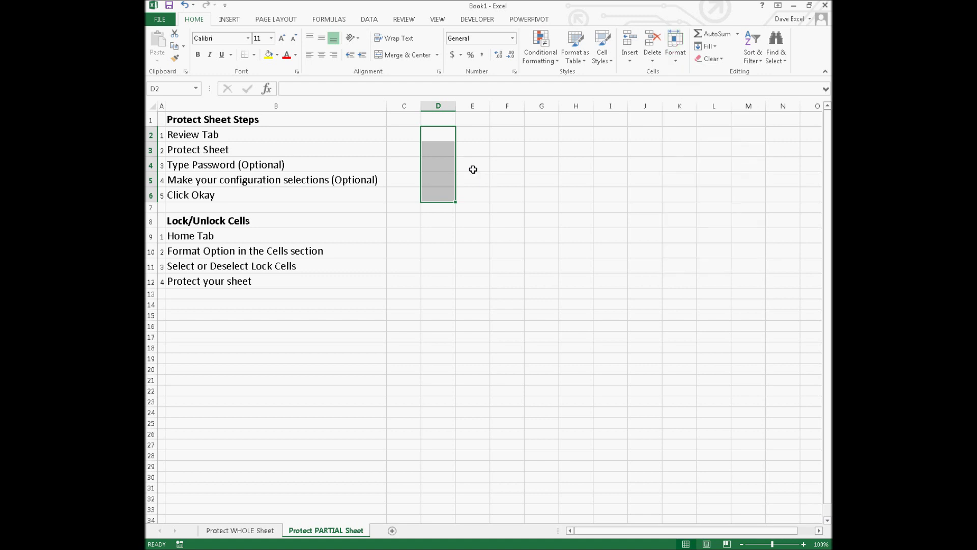
pyautogui.click(323, 205)
pyautogui.click(432, 183)
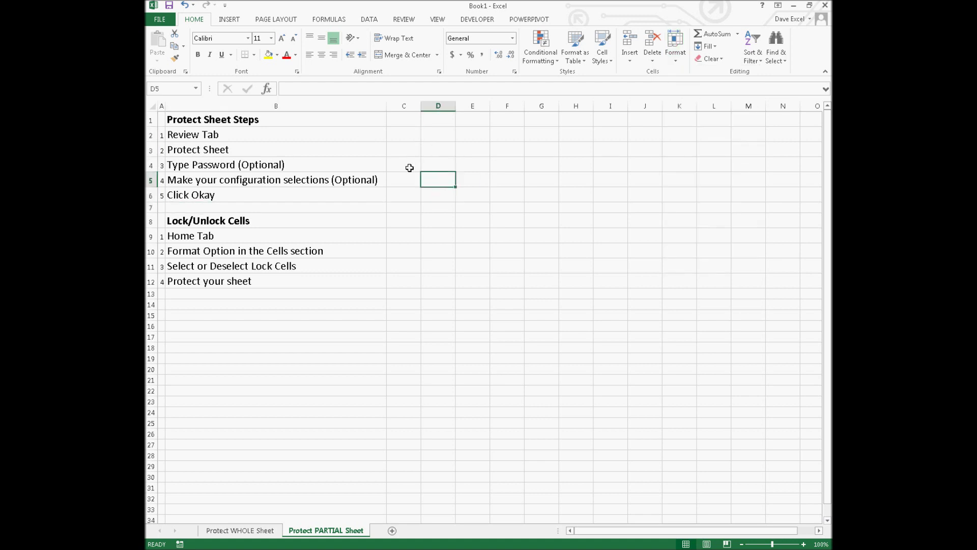
# - Protect the Protect PARTIAL Sheet worksheet with a password, confirming it on re-entry
pyautogui.click(333, 130)
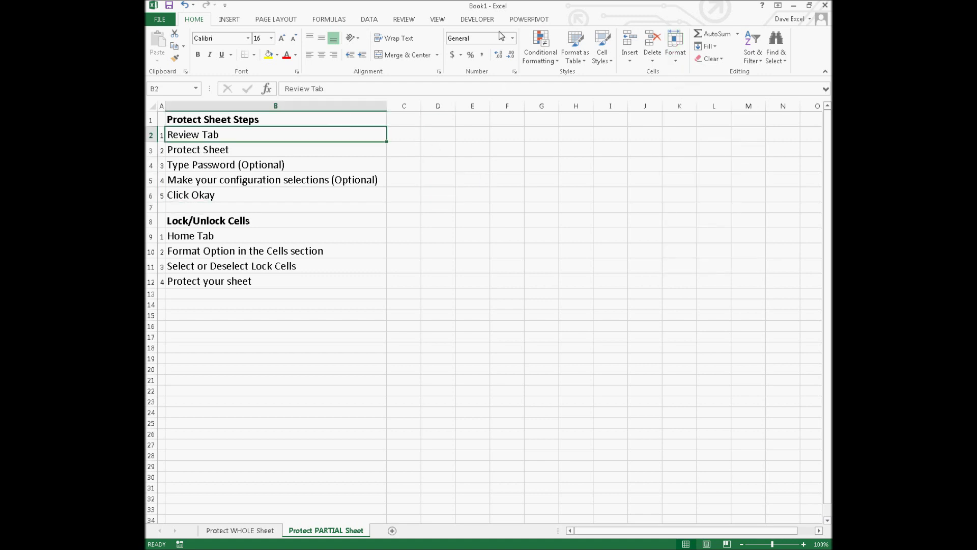
pyautogui.click(406, 20)
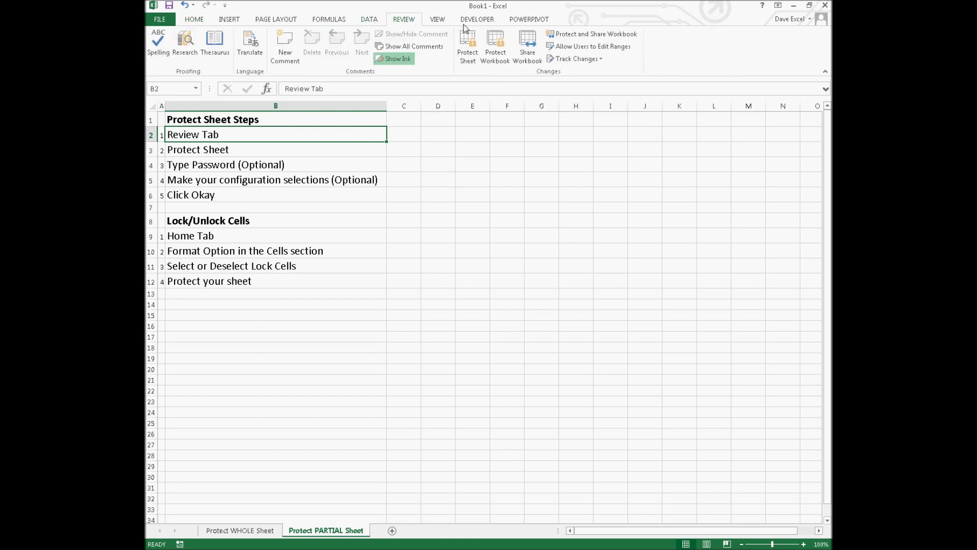
pyautogui.click(467, 47)
pyautogui.write('1234')
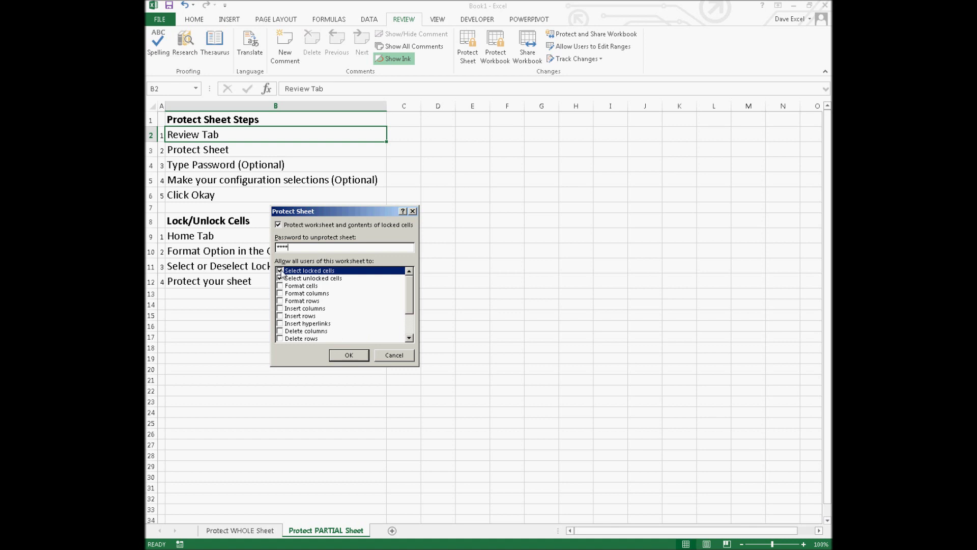
pyautogui.click(349, 355)
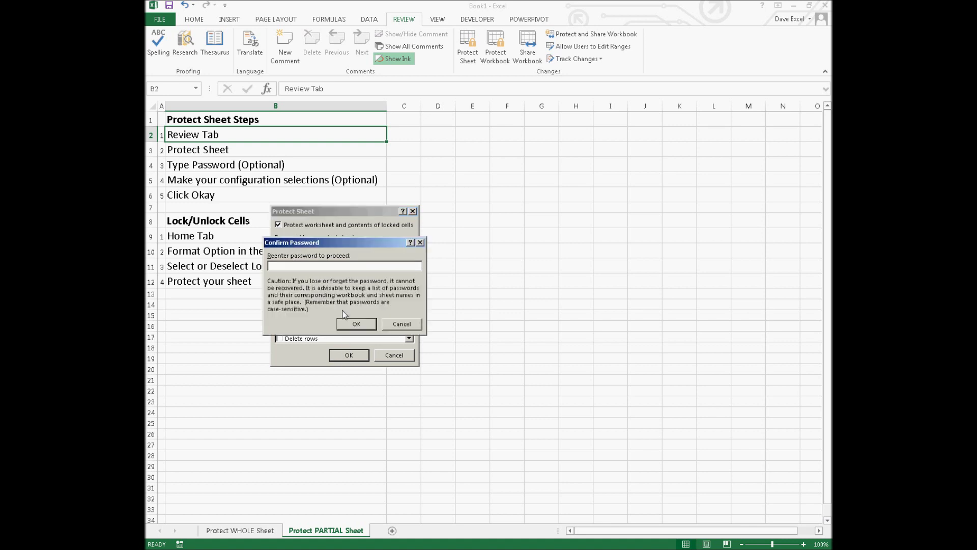
pyautogui.write('***')
pyautogui.click(356, 324)
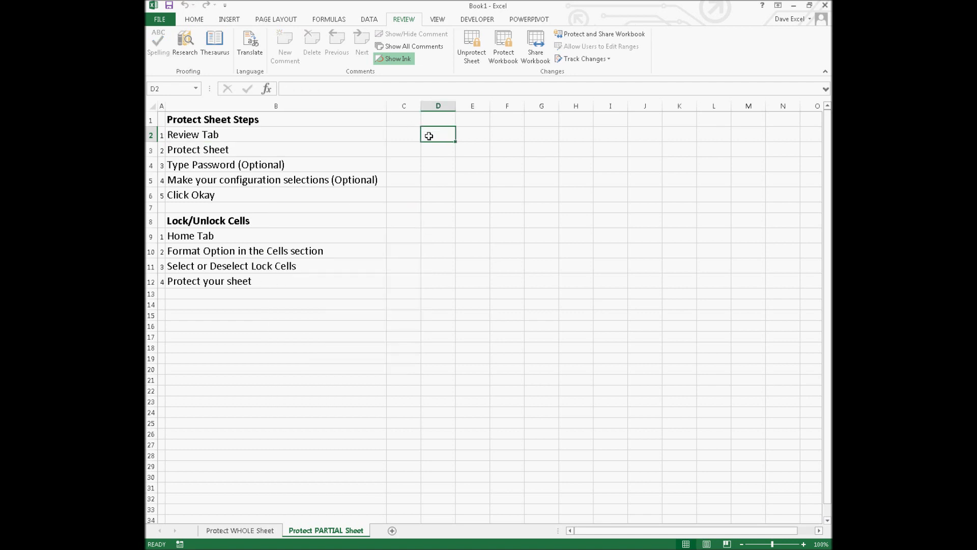
# - Test selecting the unlocked cells D2–D6 and enter 'lkasdf;alskdfj' into D2
pyautogui.click(439, 163)
pyautogui.click(452, 132)
pyautogui.click(441, 165)
pyautogui.click(444, 198)
pyautogui.click(443, 181)
pyautogui.click(445, 138)
pyautogui.click(444, 153)
pyautogui.click(445, 138)
pyautogui.write('lkasdf;alskdfj')
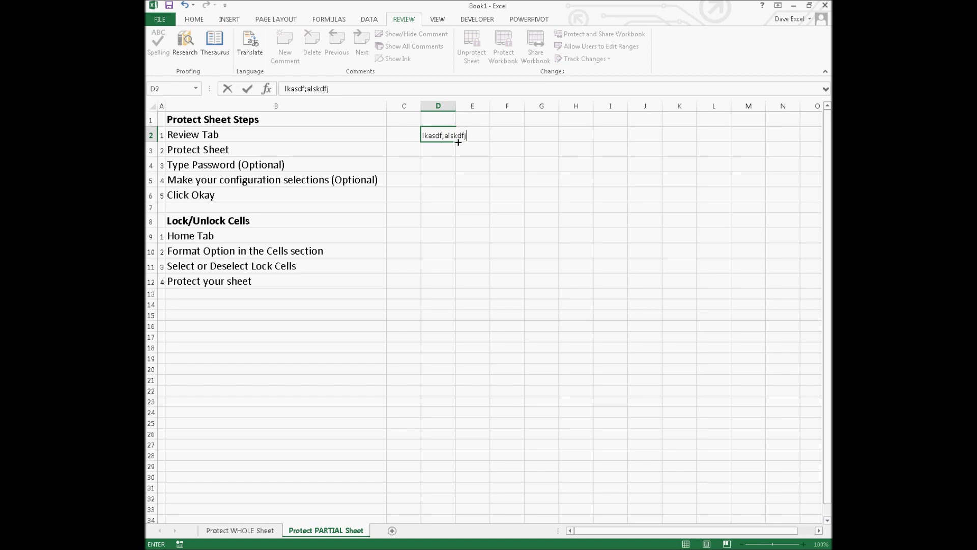
pyautogui.press('Return')
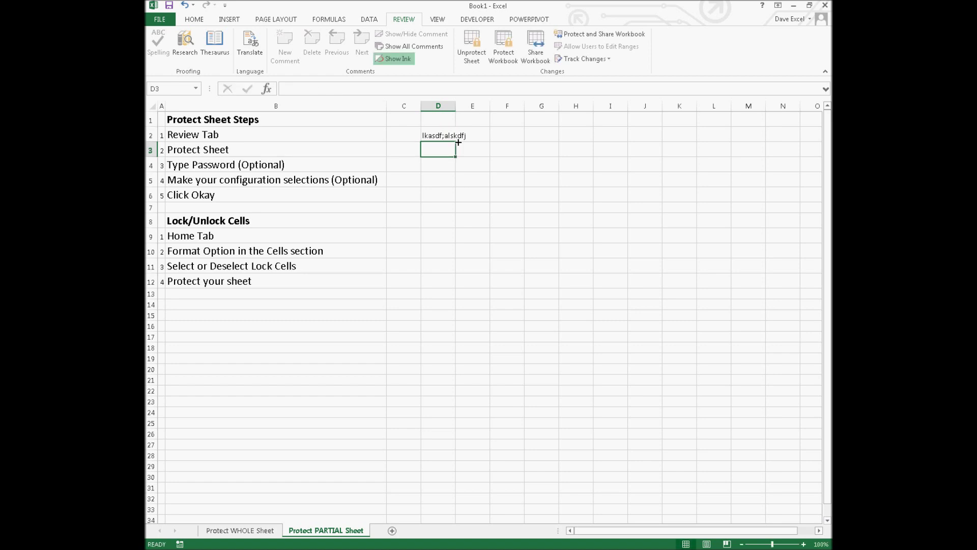